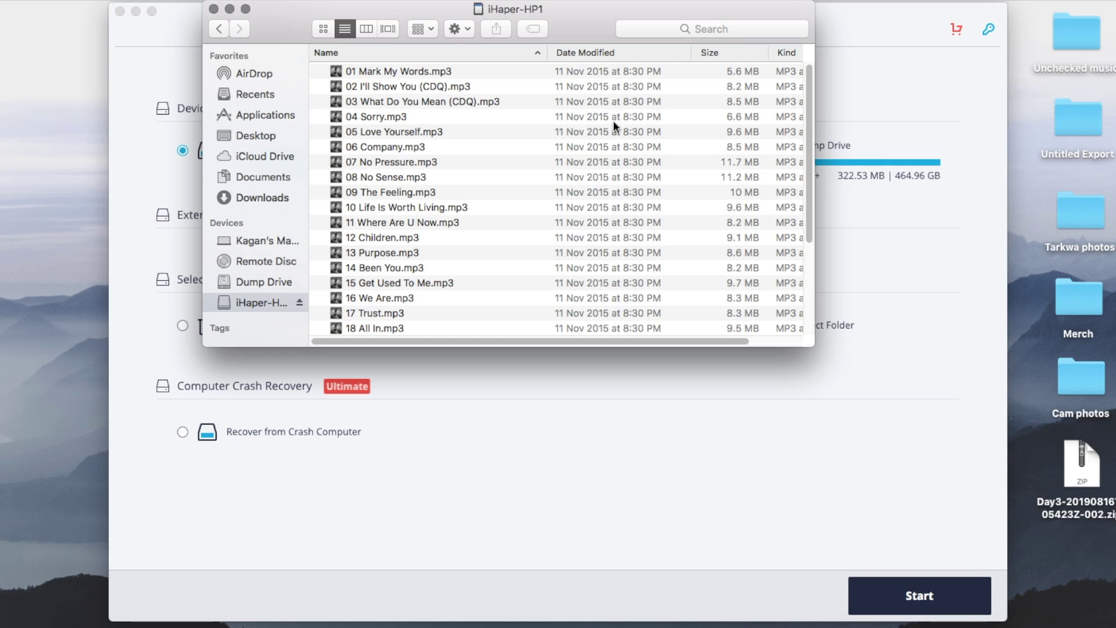
scroll(567, 160, down, 8)
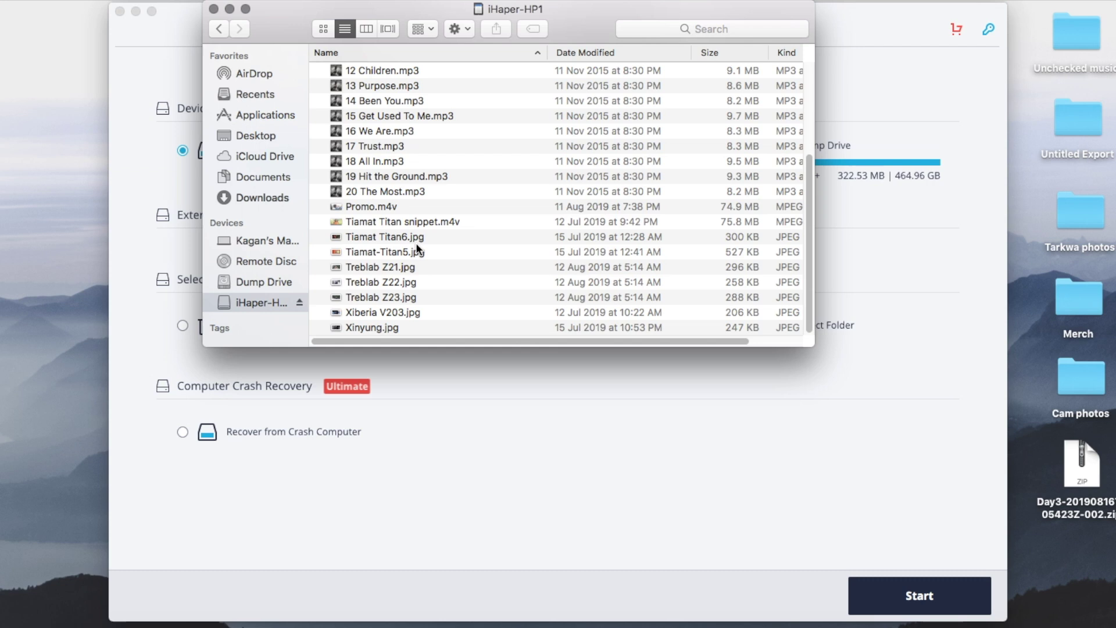
click(390, 207)
click(389, 220)
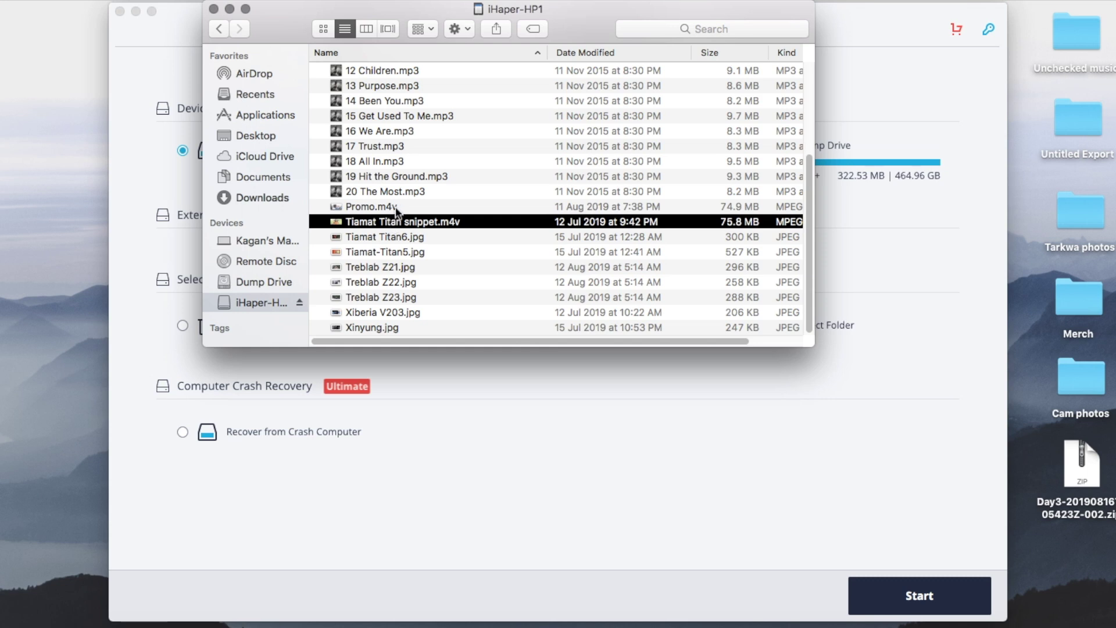
click(396, 207)
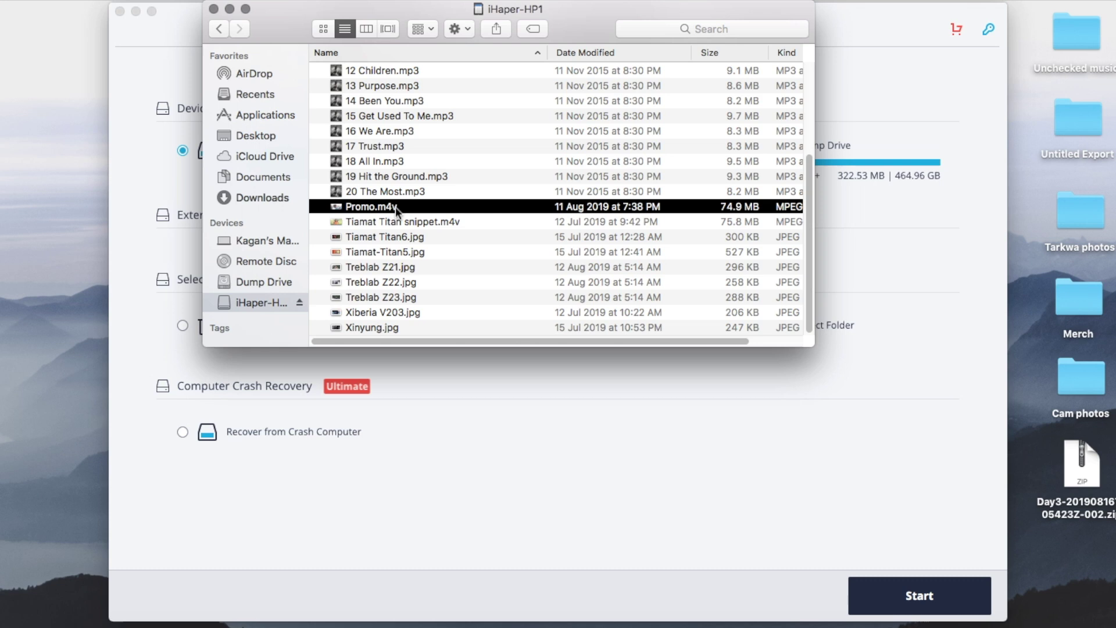
scroll(396, 207, up, 5)
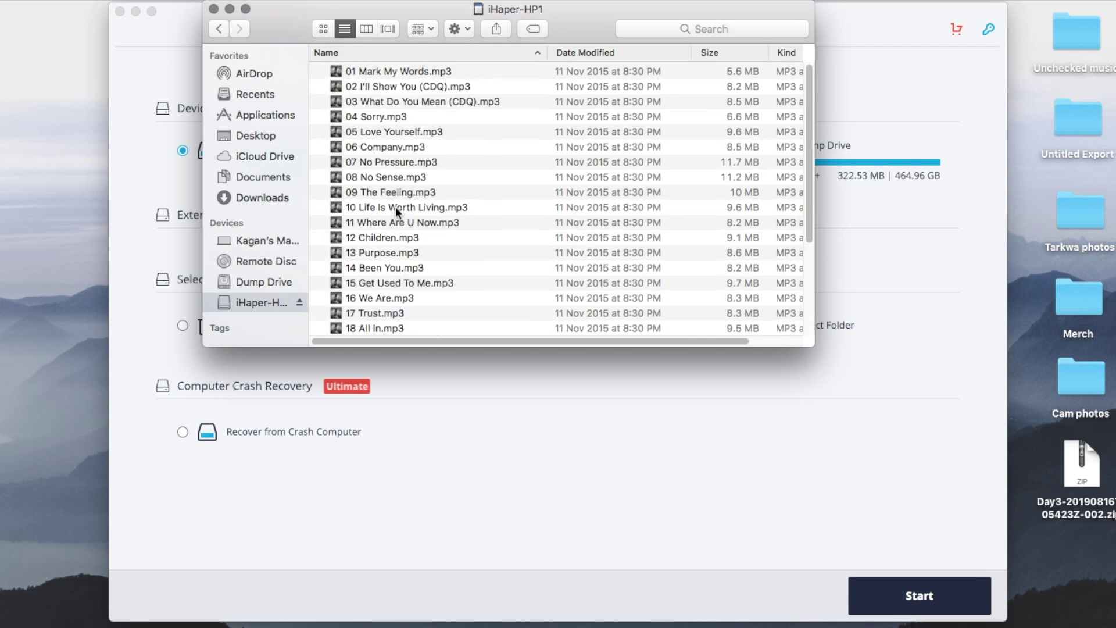
Select all 29 files on the iHaper-HP1 card and move them to the Trash.
key(p)
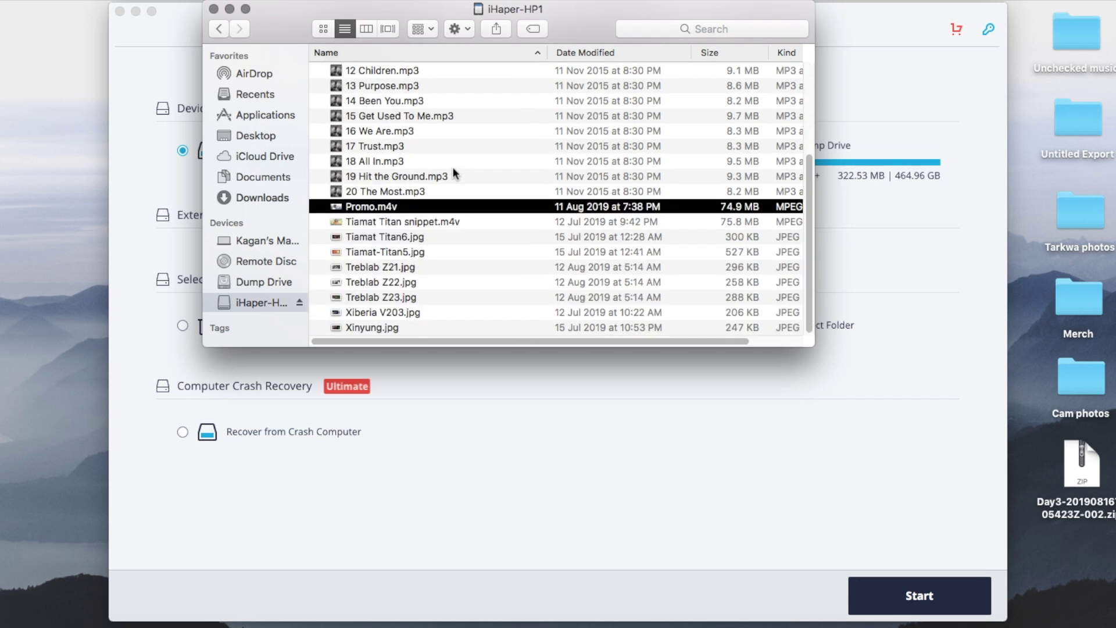
scroll(454, 172, up, 2)
click(453, 177)
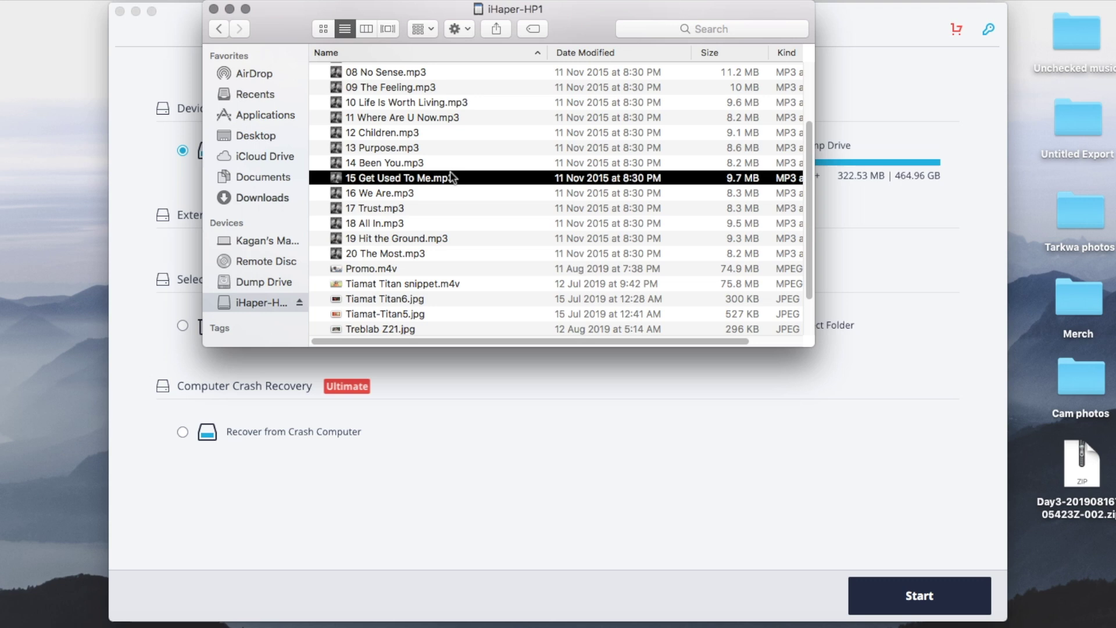
key(super+a)
right_click(451, 173)
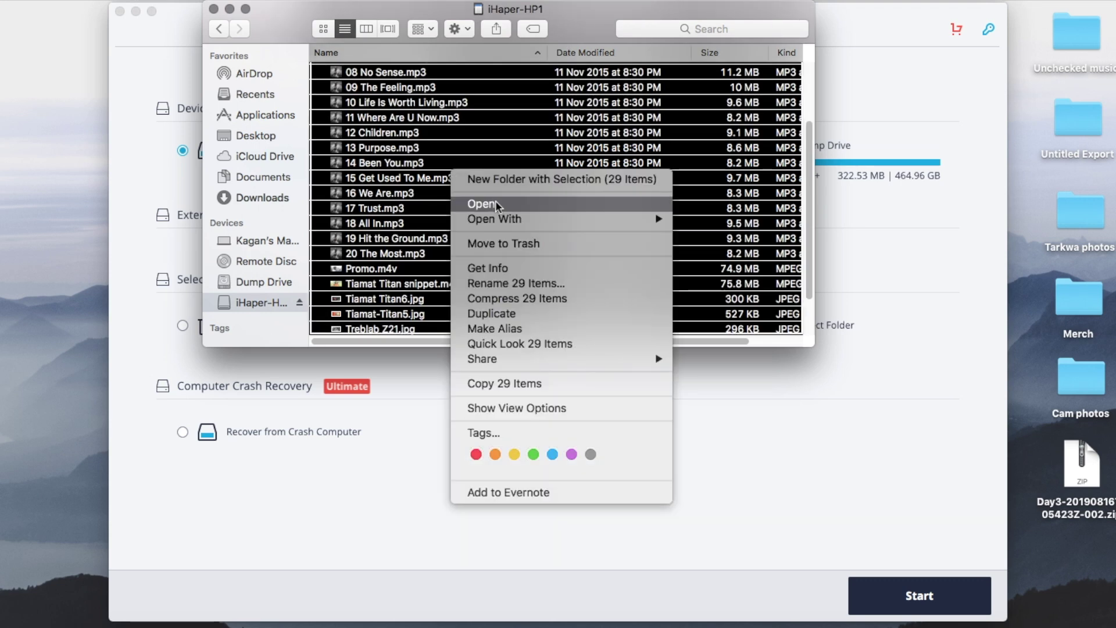
click(522, 244)
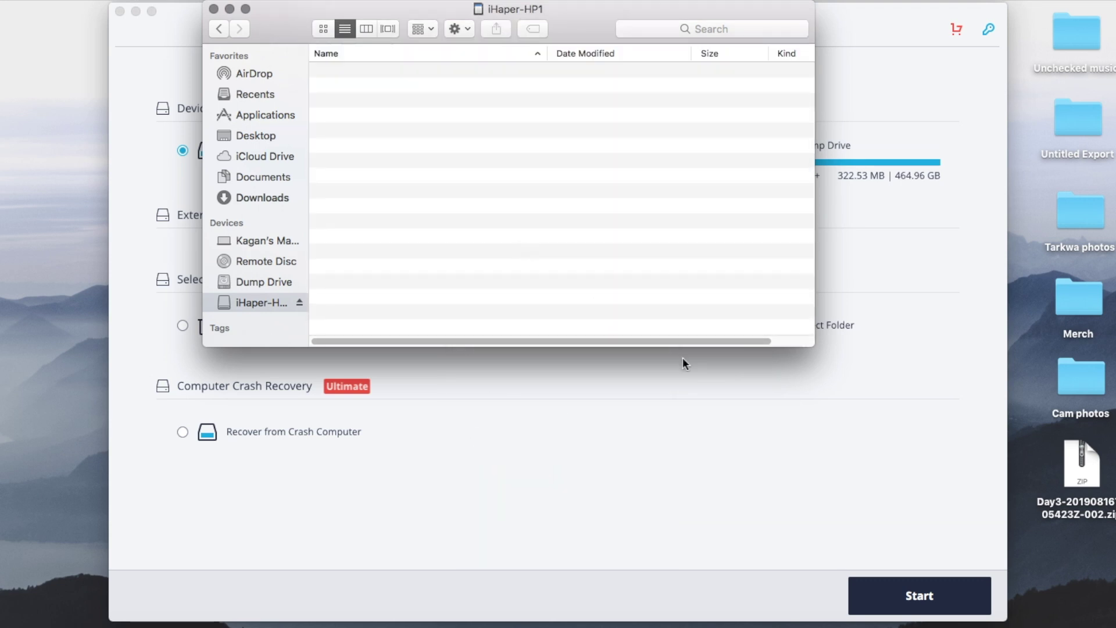
Permanently empty the Trash, confirm it is empty, and close the Trash and card windows.
right_click(1073, 621)
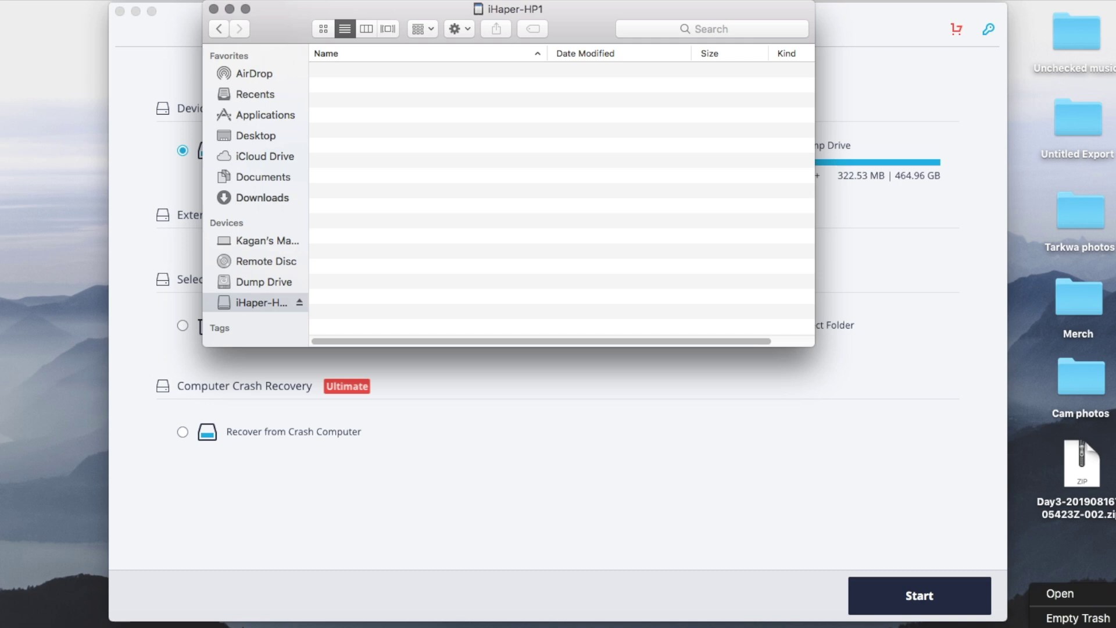
click(1075, 618)
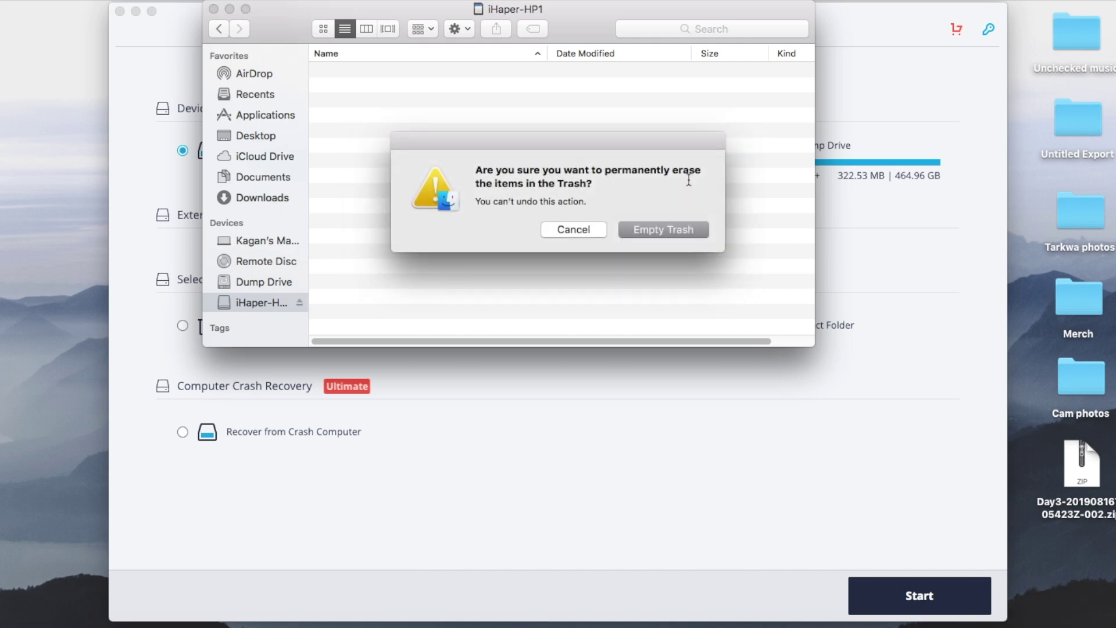
click(660, 230)
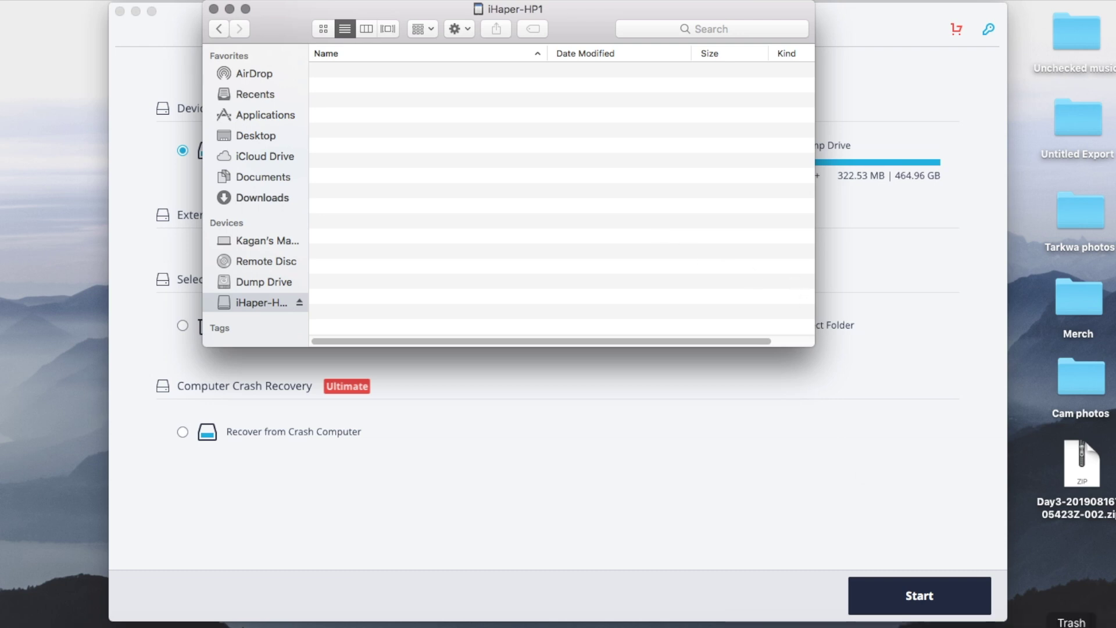
click(1072, 619)
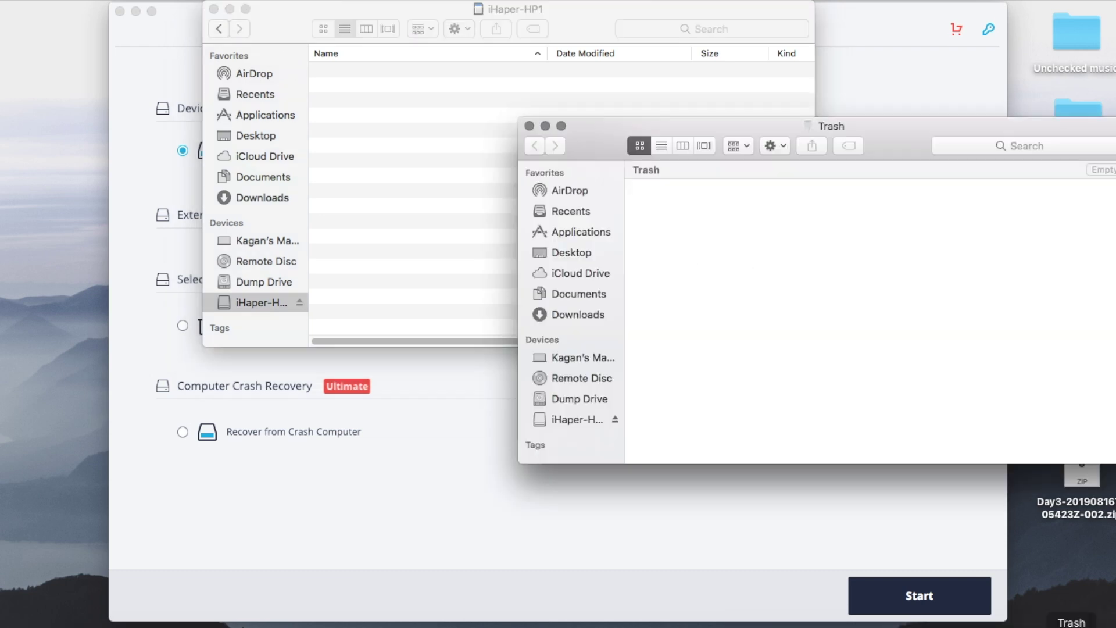
click(529, 126)
click(214, 9)
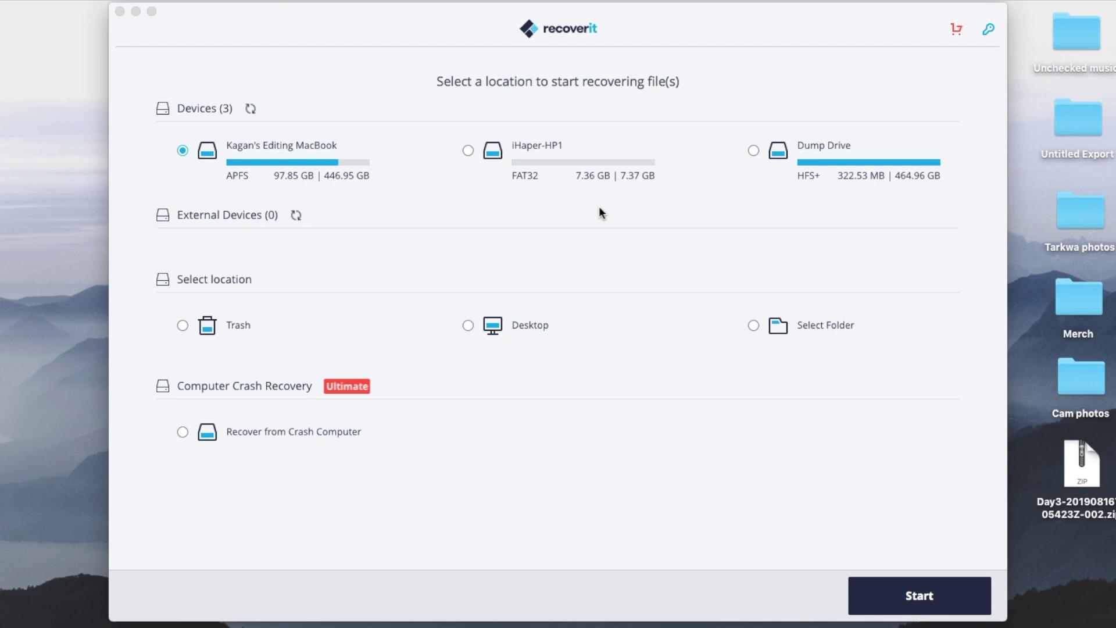
Choose the iHaper-HP1 card under Devices and start the deleted-file scan.
click(581, 161)
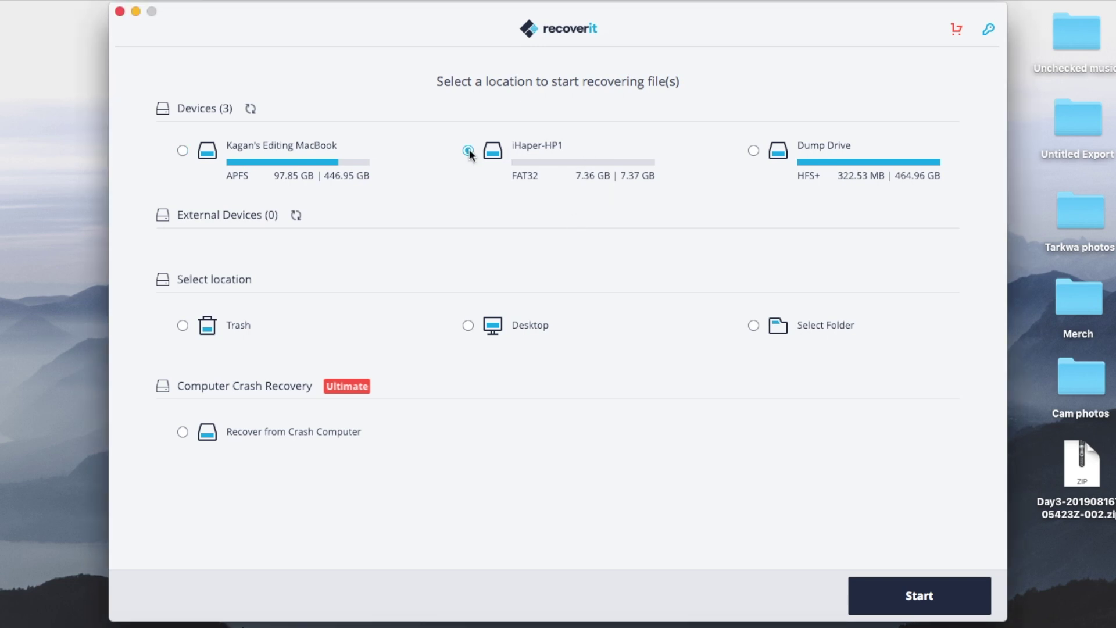
click(898, 594)
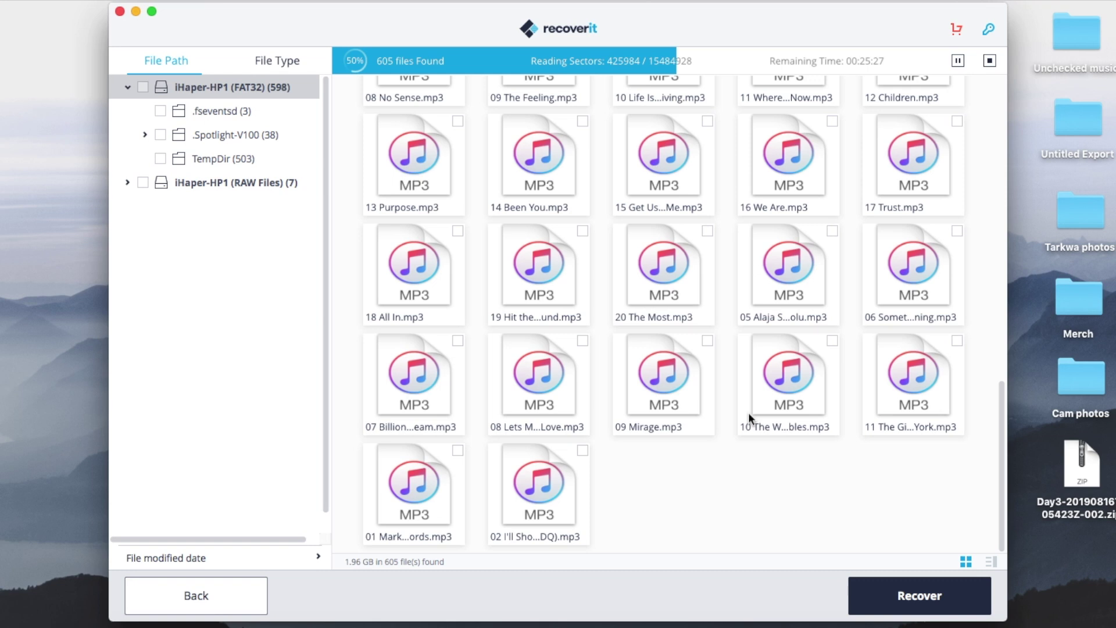
Scroll through the scan results grid as found files climb past 600.
scroll(749, 414, up, 15)
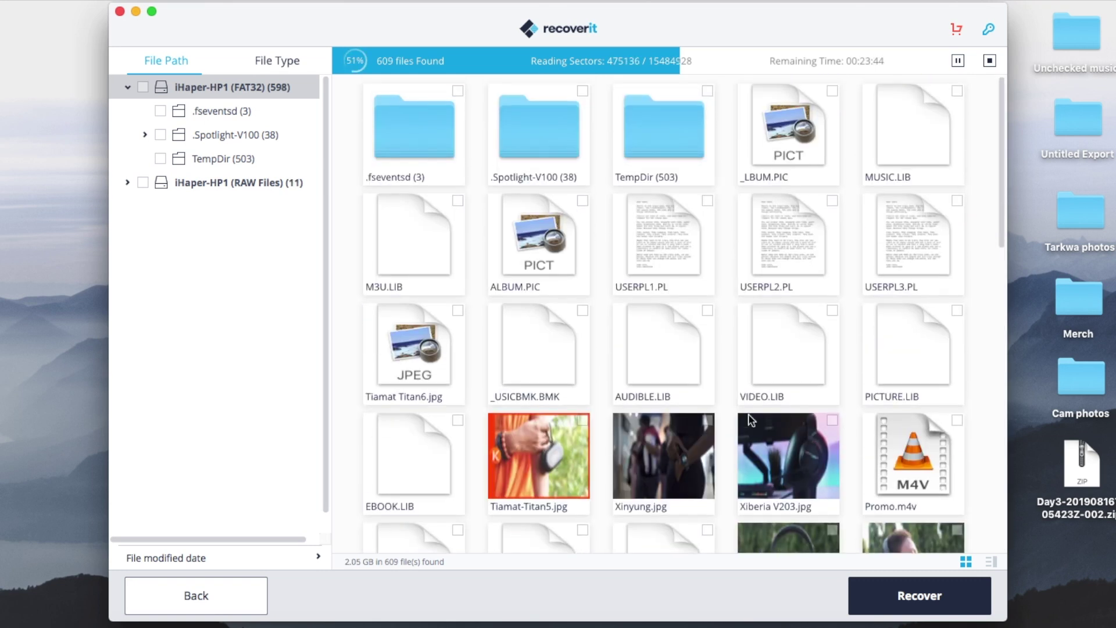
scroll(750, 419, down, 5)
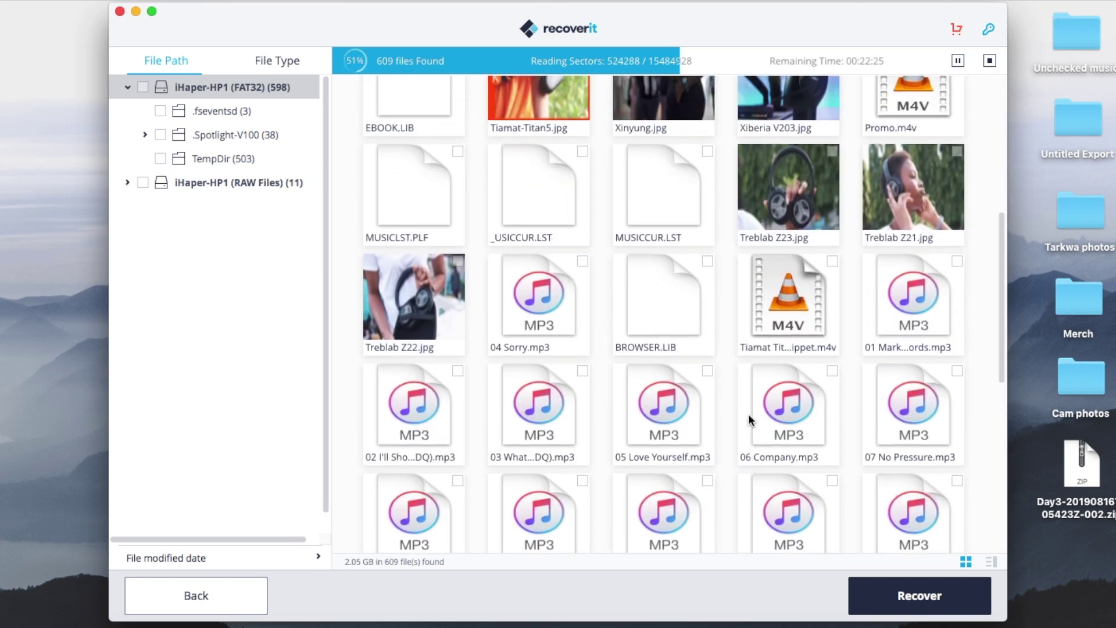
scroll(748, 419, up, 5)
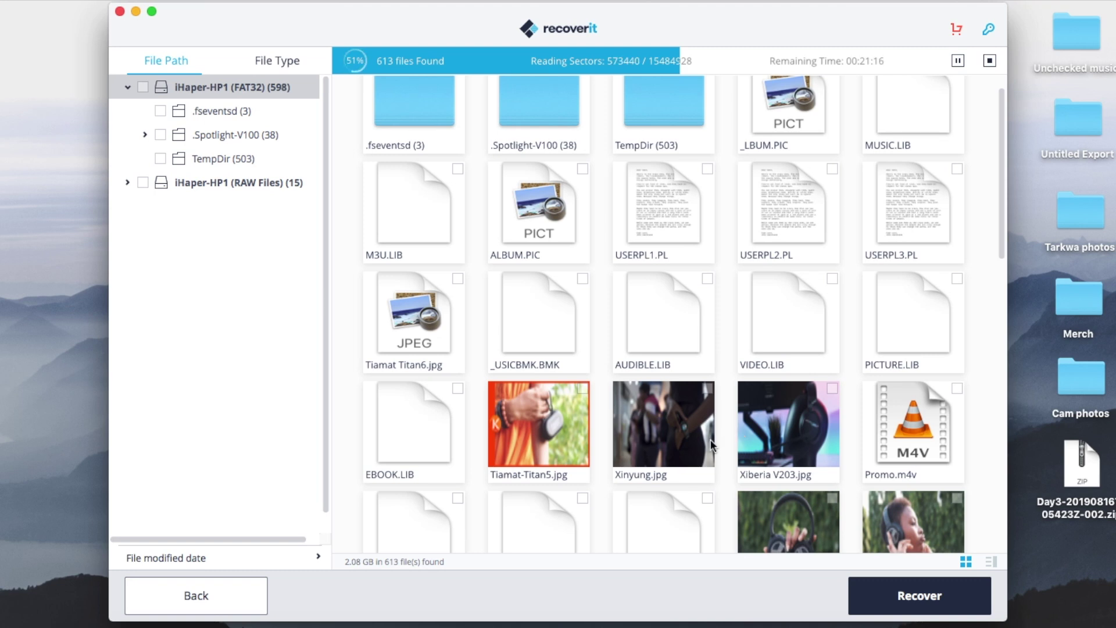
scroll(664, 446, up, 1)
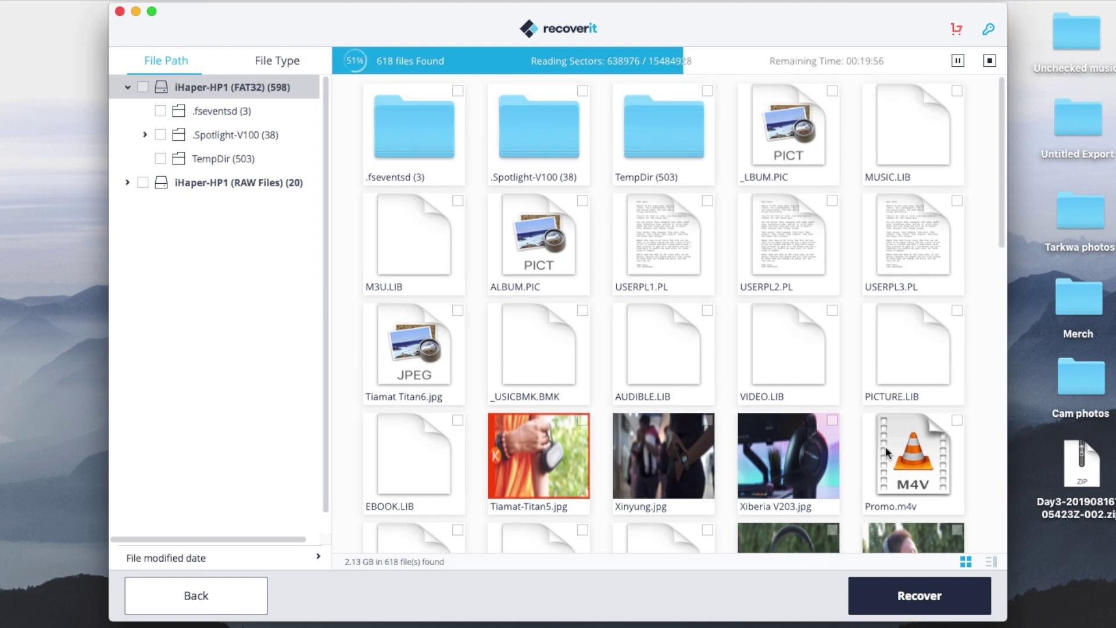
scroll(887, 447, down, 2)
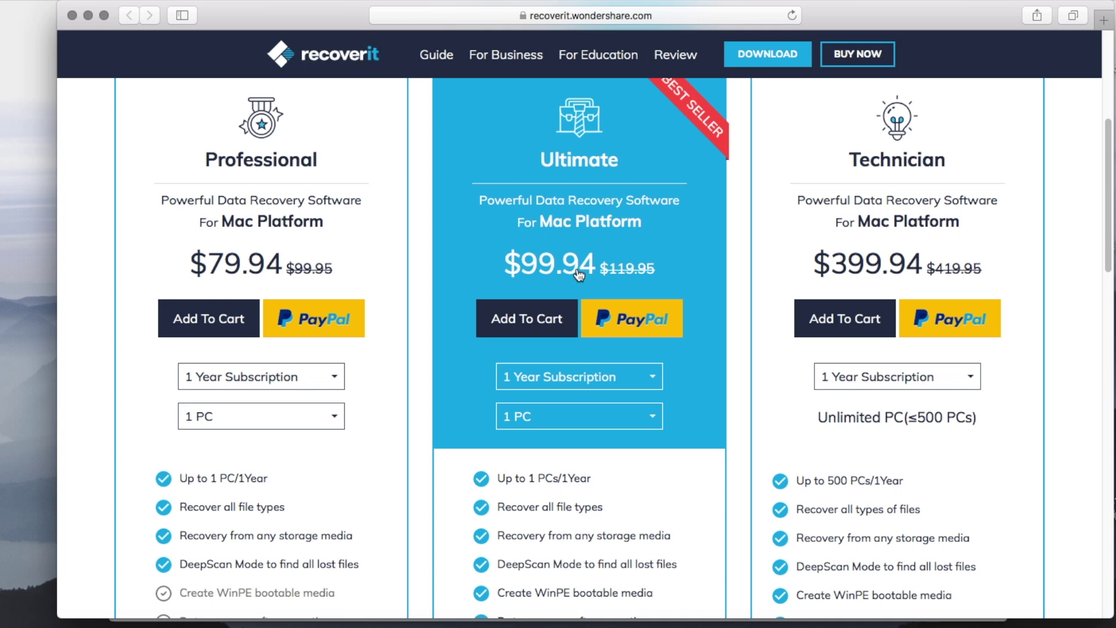
Scroll the pricing page to compare the Professional, Ultimate and Technician Mac plan features.
scroll(586, 273, down, 5)
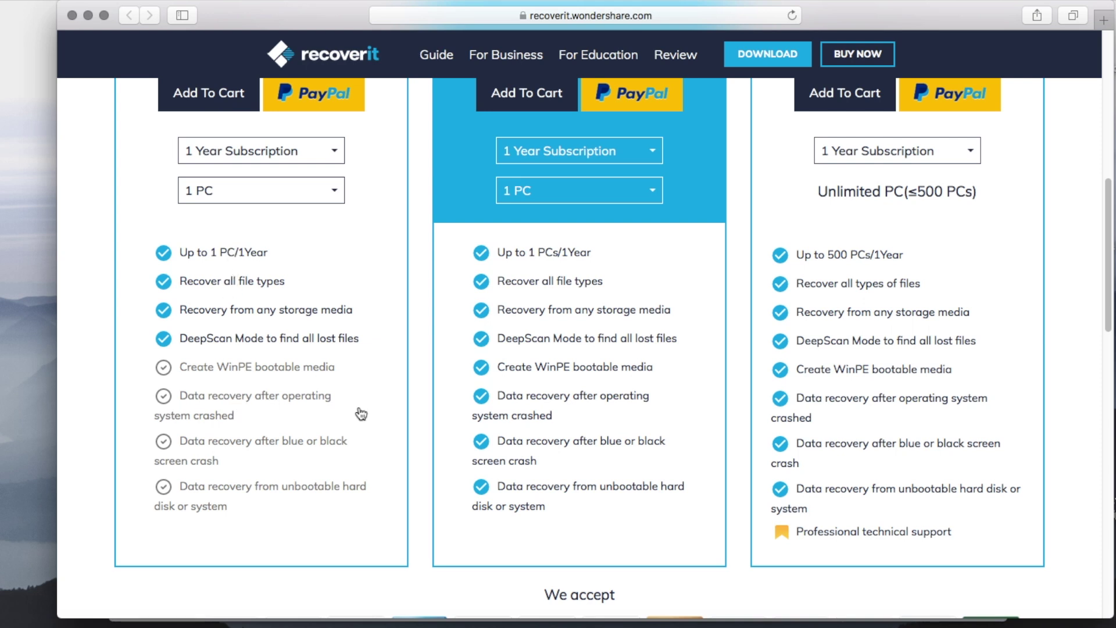
scroll(940, 395, up, 3)
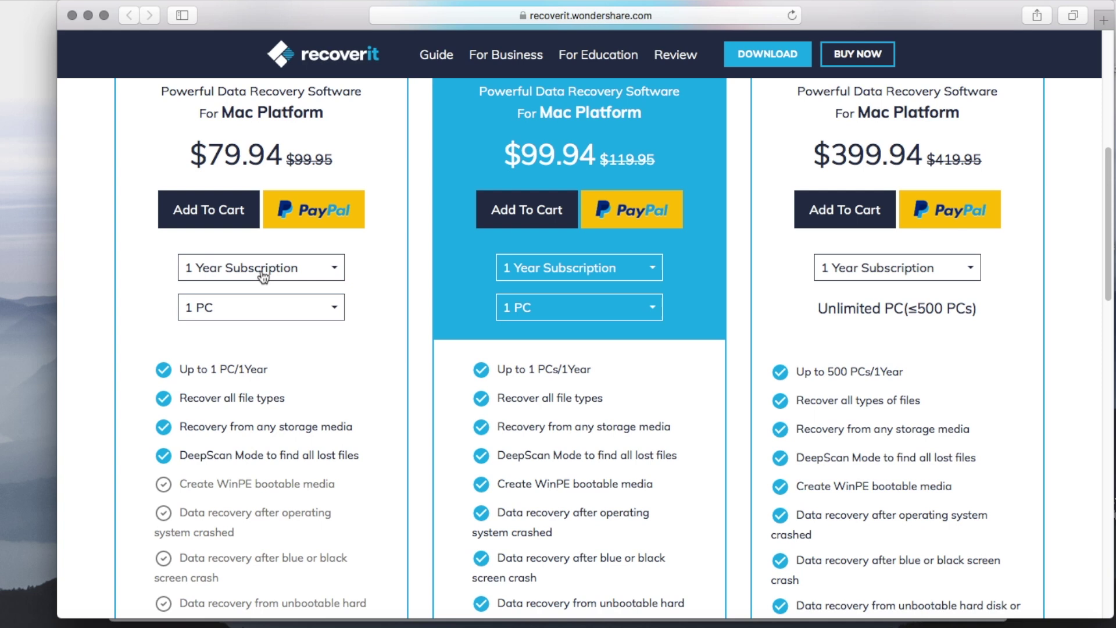
scroll(745, 263, up, 1)
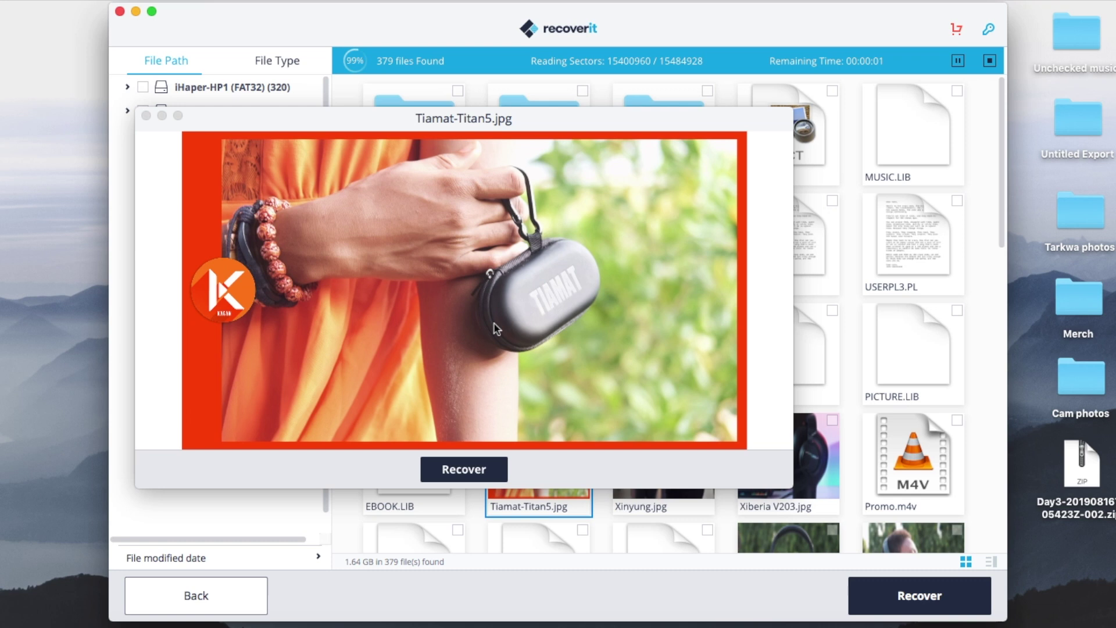
Close the Tiamat-Titan5.jpg photo preview.
click(146, 115)
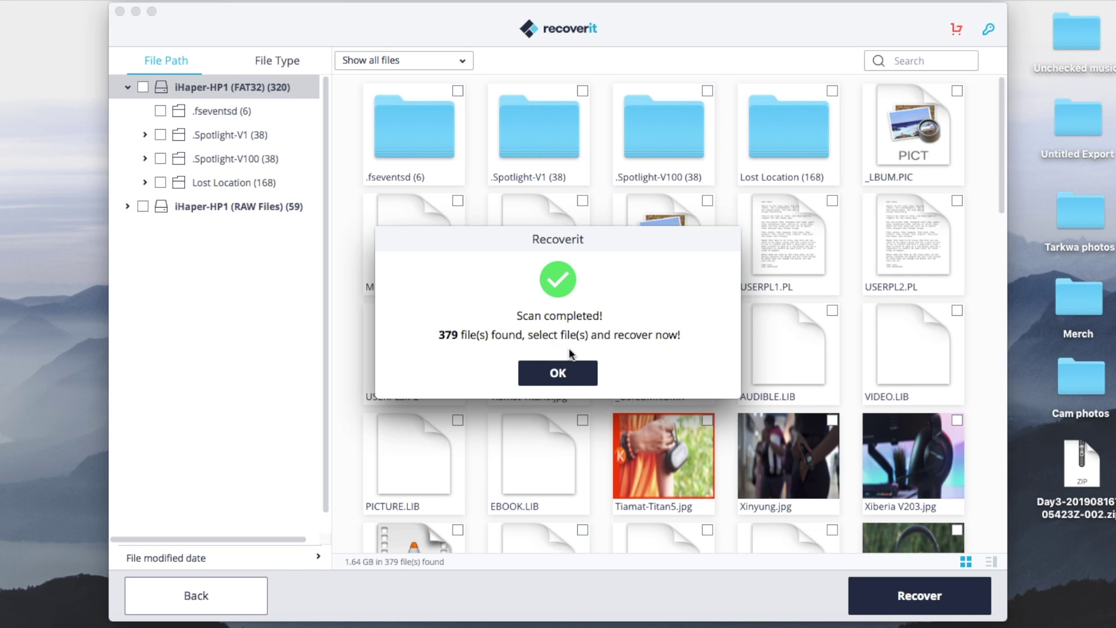
Dismiss the 379-file scan-complete notice and tick Tiamat-Titan5.jpg for recovery.
click(558, 373)
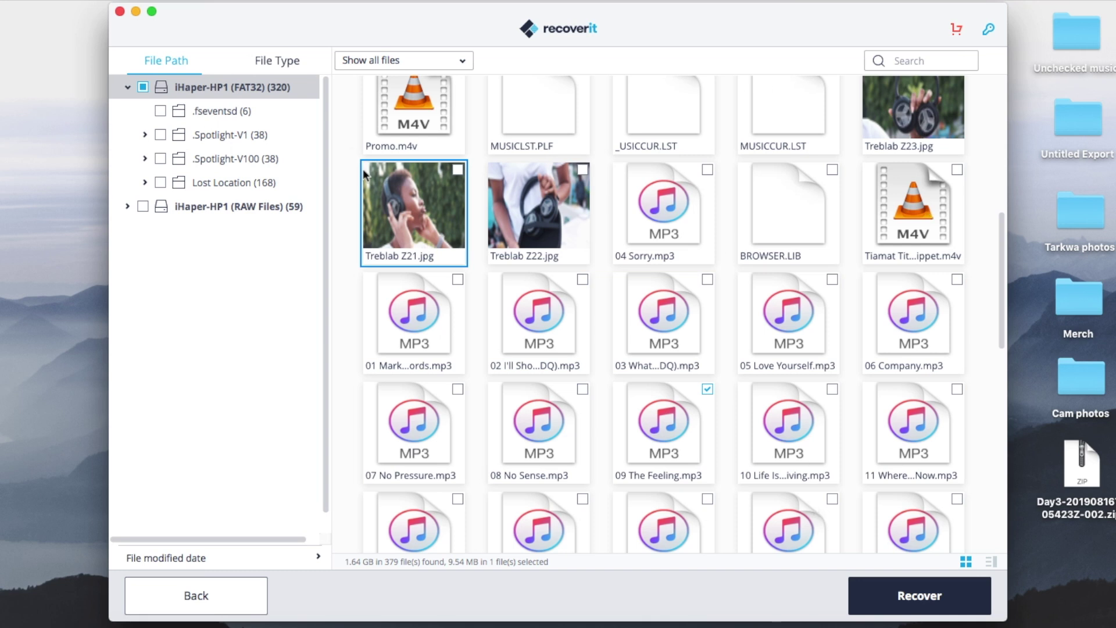
scroll(364, 176, up, 10)
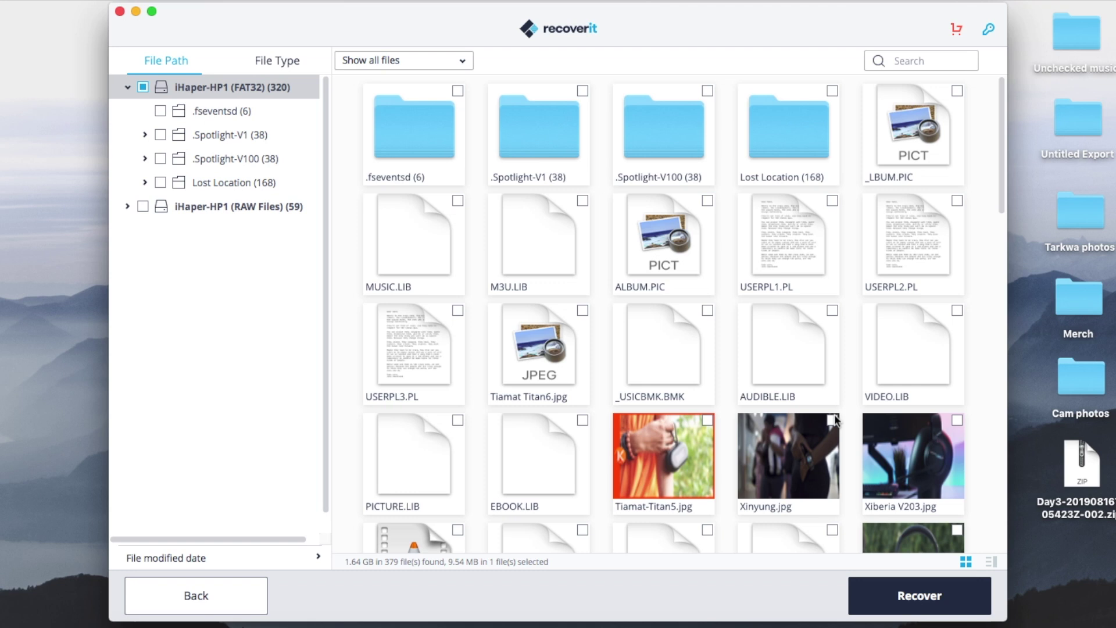
scroll(834, 420, down, 10)
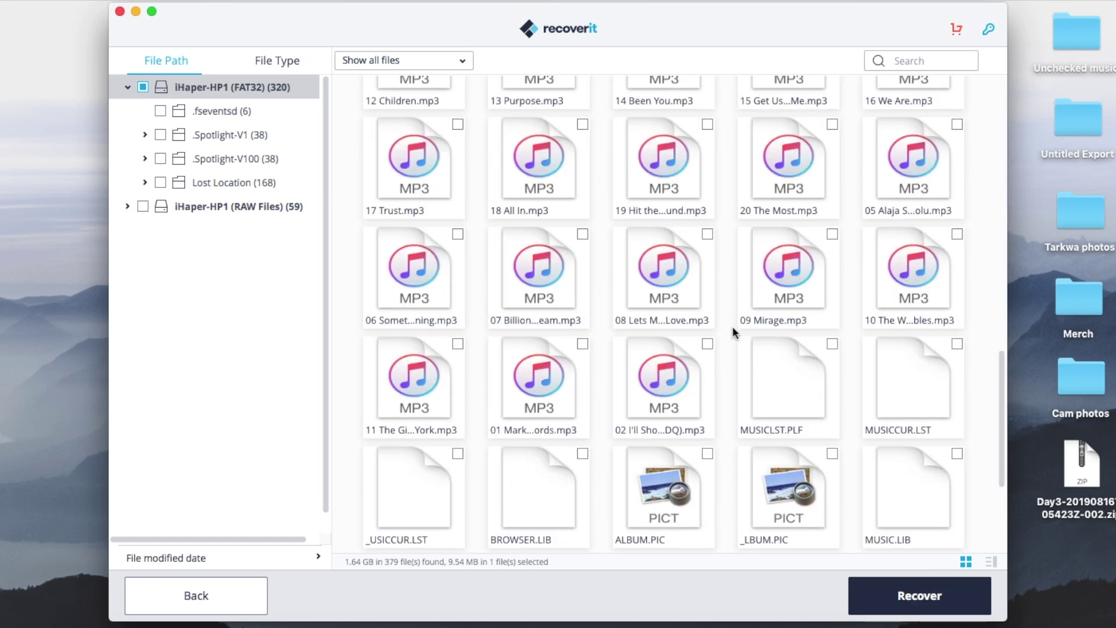
scroll(732, 326, up, 10)
scroll(695, 390, down, 1)
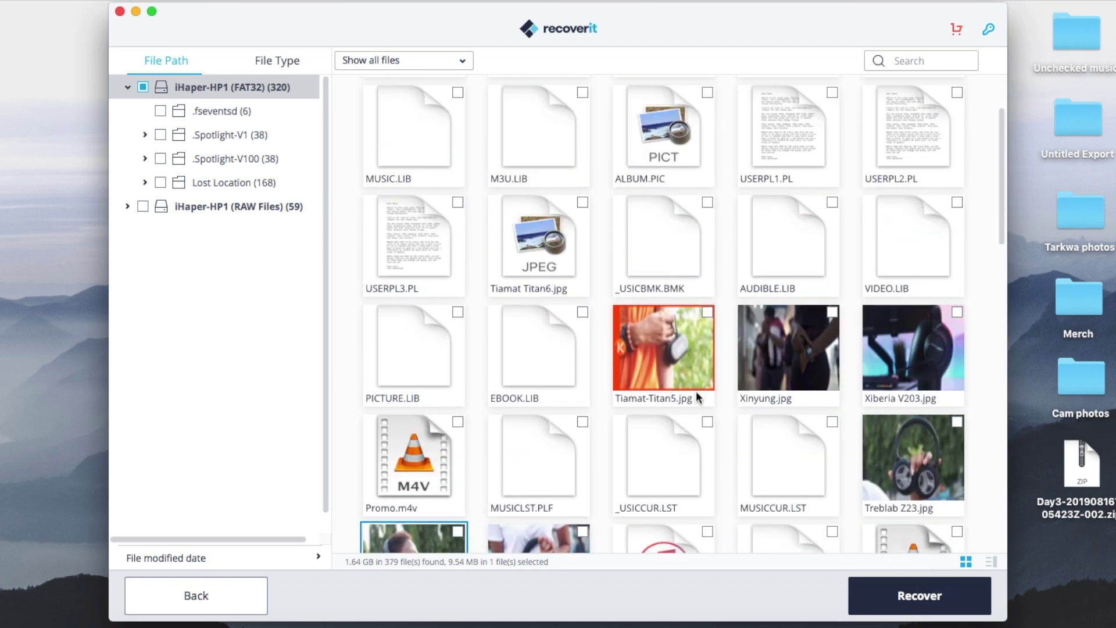
click(707, 313)
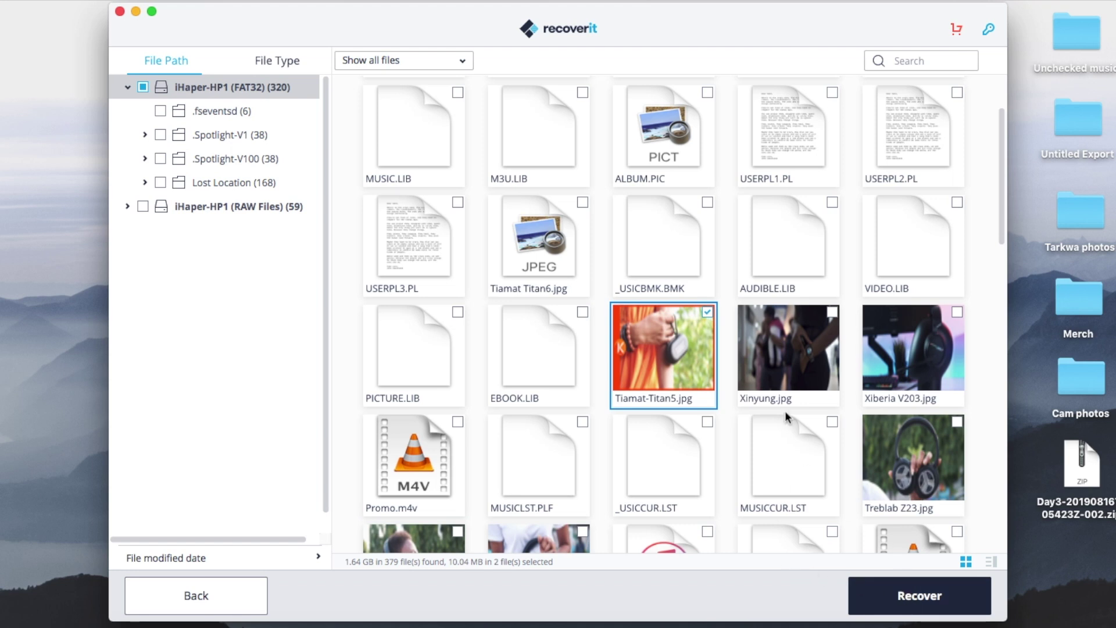
click(901, 605)
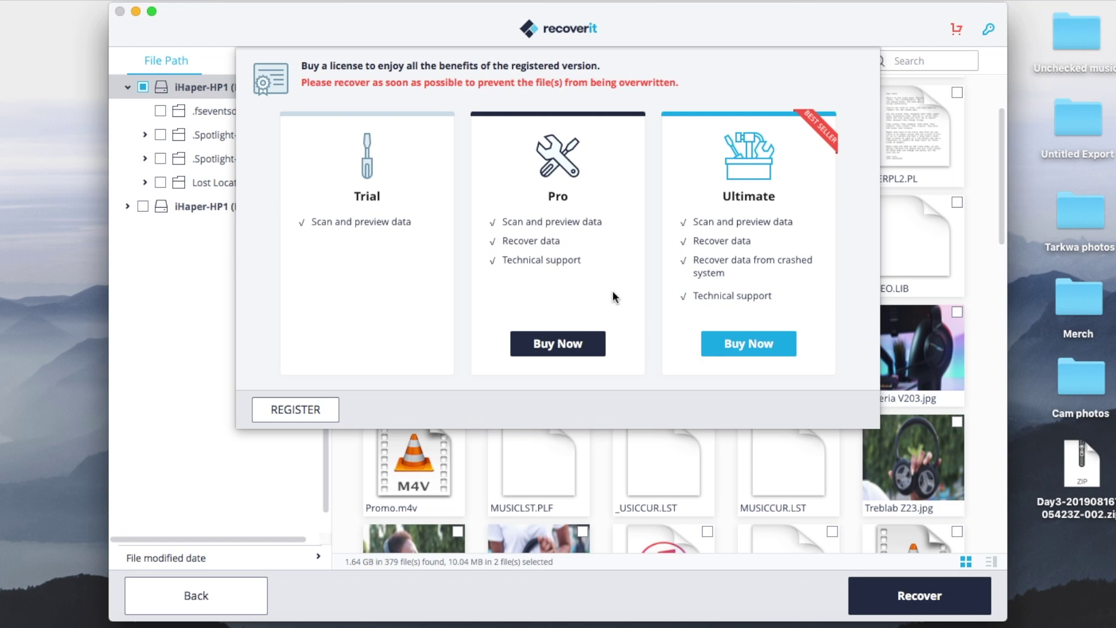